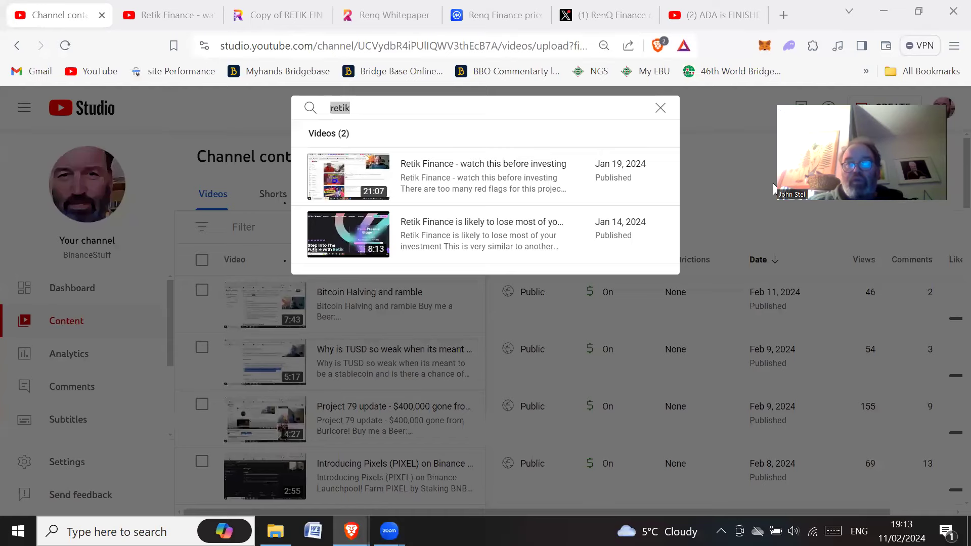
# Play Ben Armstrong's 'ADA is FINISHED (Top 3 Cardano Alternatives)' video and pause it at 5:56.
pyautogui.moveTo(774, 190); pyautogui.dragTo(702, 228)
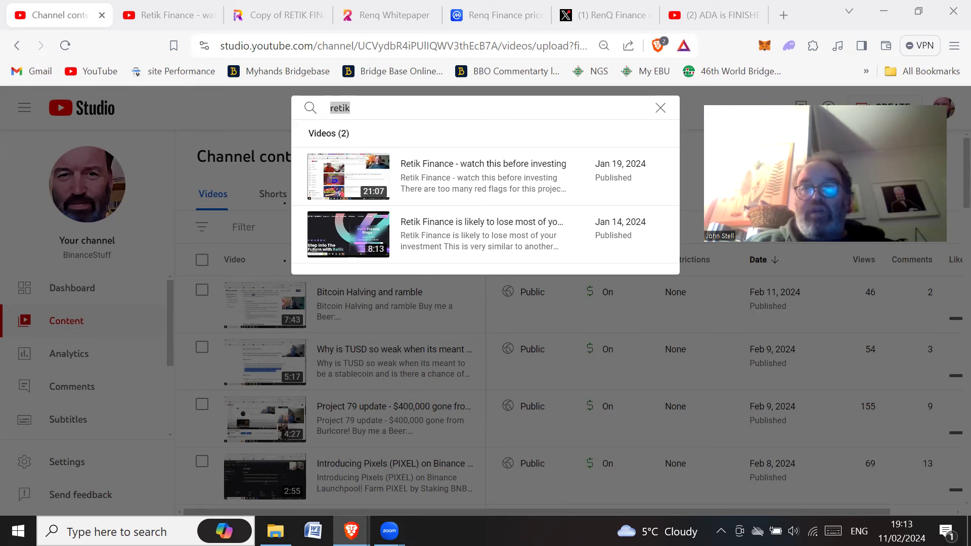
pyautogui.moveTo(825, 173); pyautogui.dragTo(833, 189)
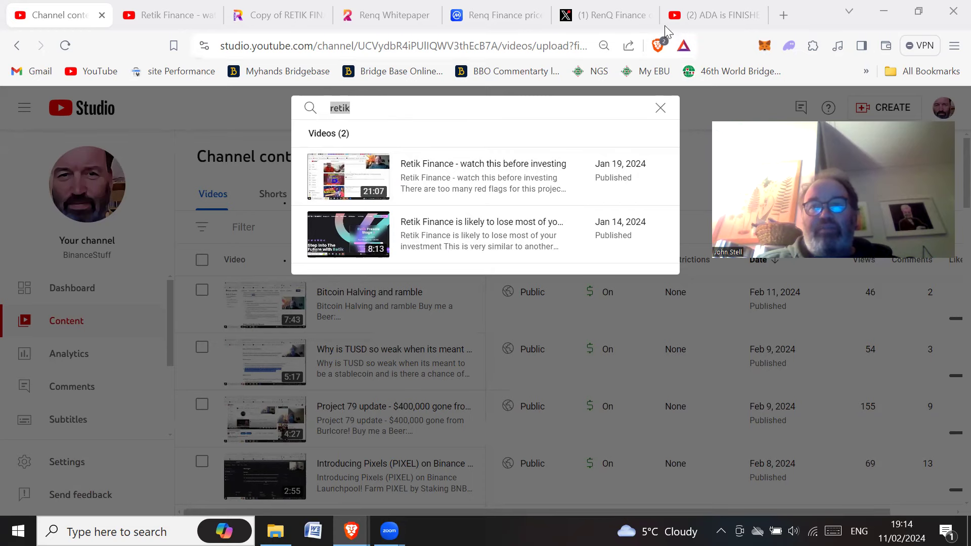
pyautogui.click(713, 18)
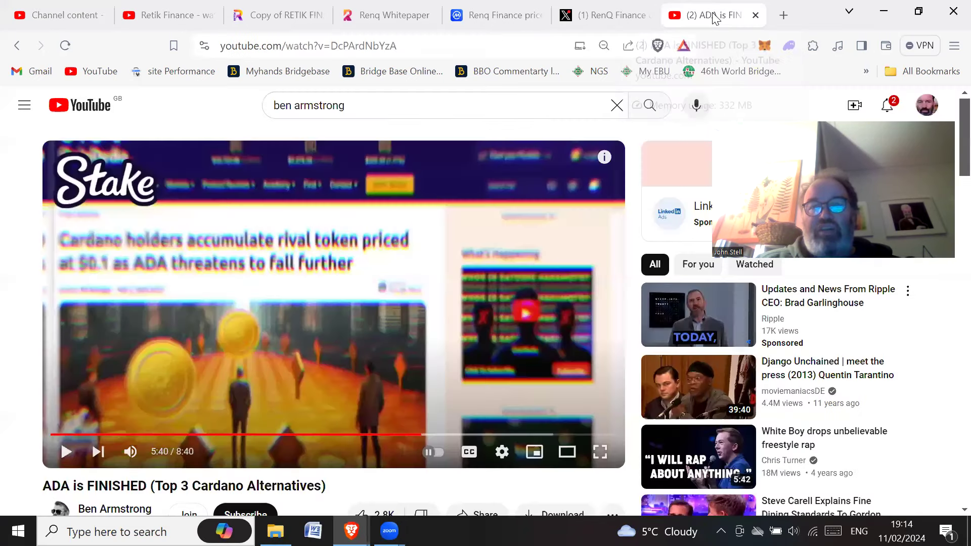
pyautogui.click(185, 231)
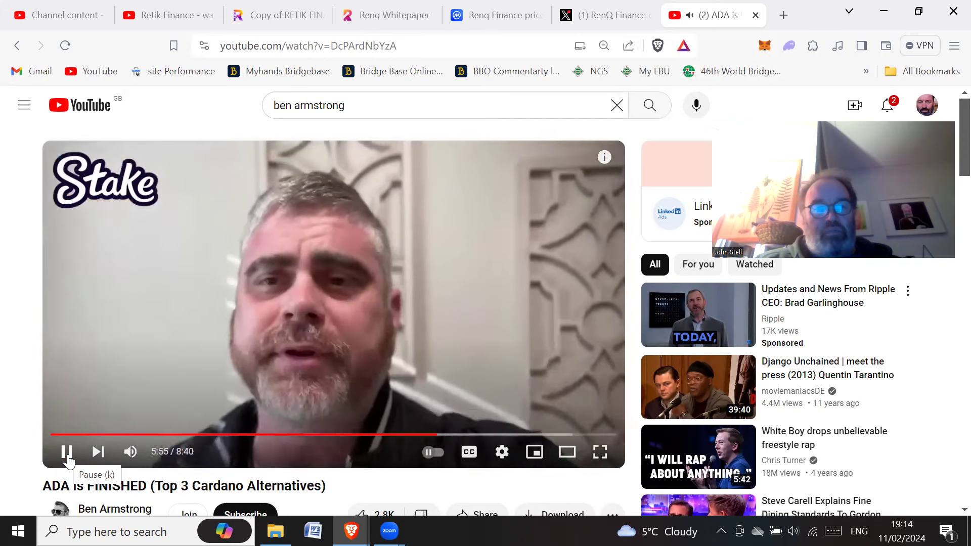
pyautogui.click(67, 455)
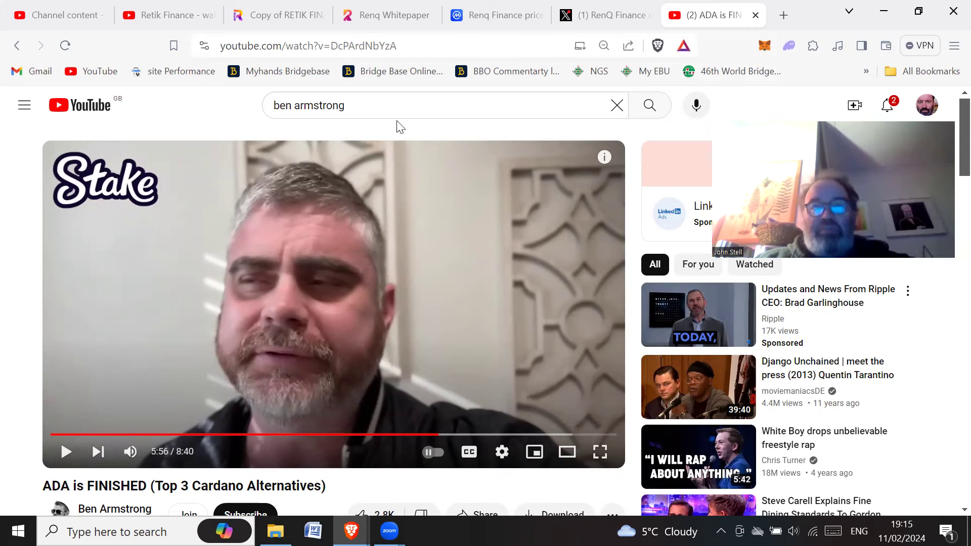
# Switch to CoinMarketCap's Renq Finance page showing $0.007573, down 86.15% all-time.
pyautogui.click(481, 17)
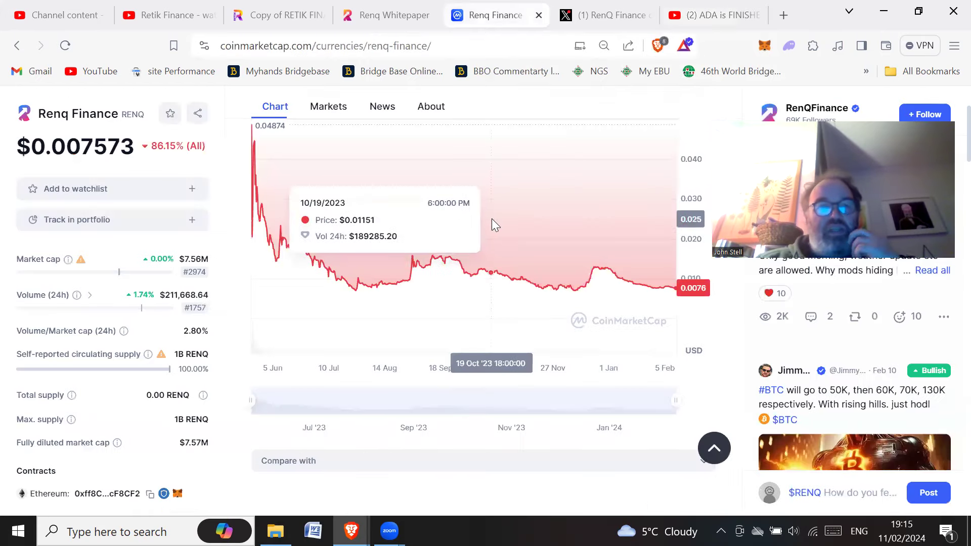
pyautogui.scroll(1, 473, 201)
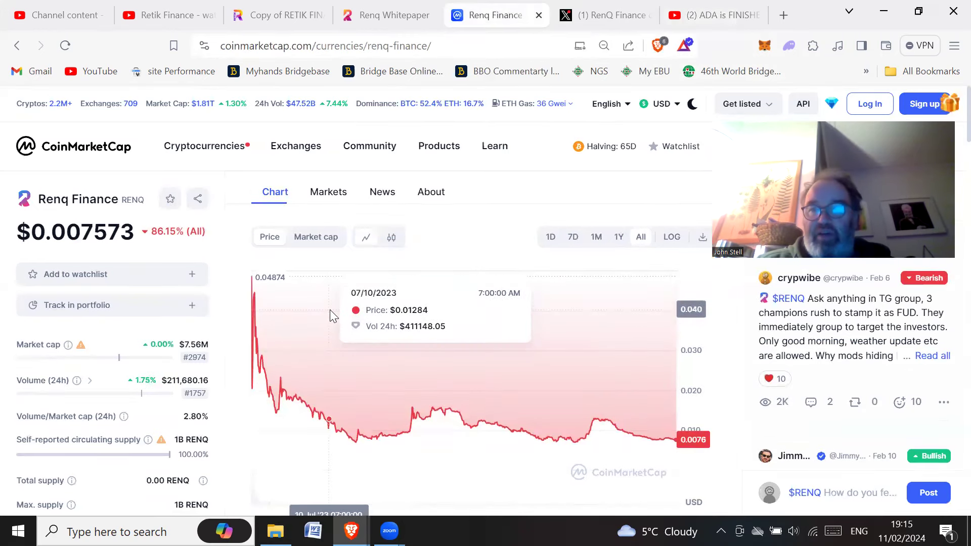
pyautogui.moveTo(277, 15)
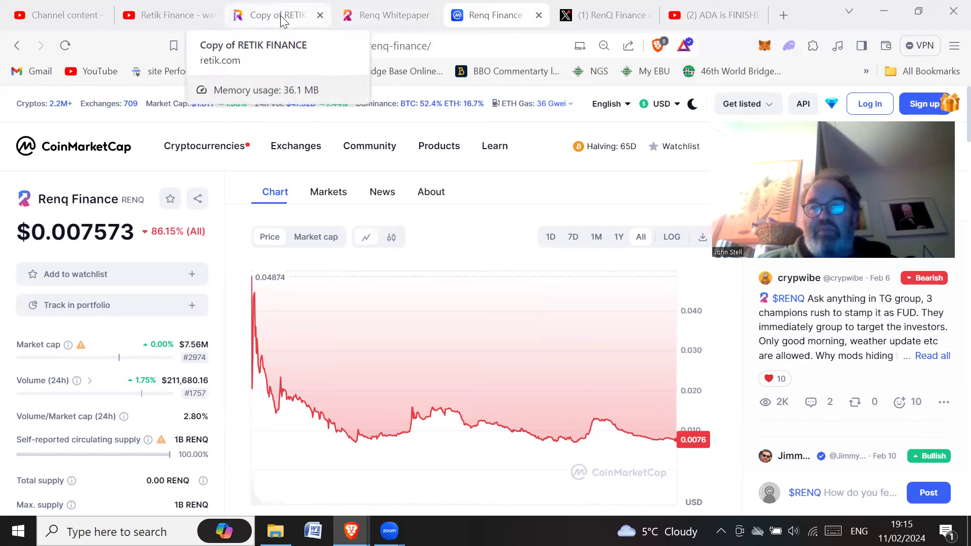
# Switch to the Retik Finance whitepaper and close its open document properties.
pyautogui.click(282, 15)
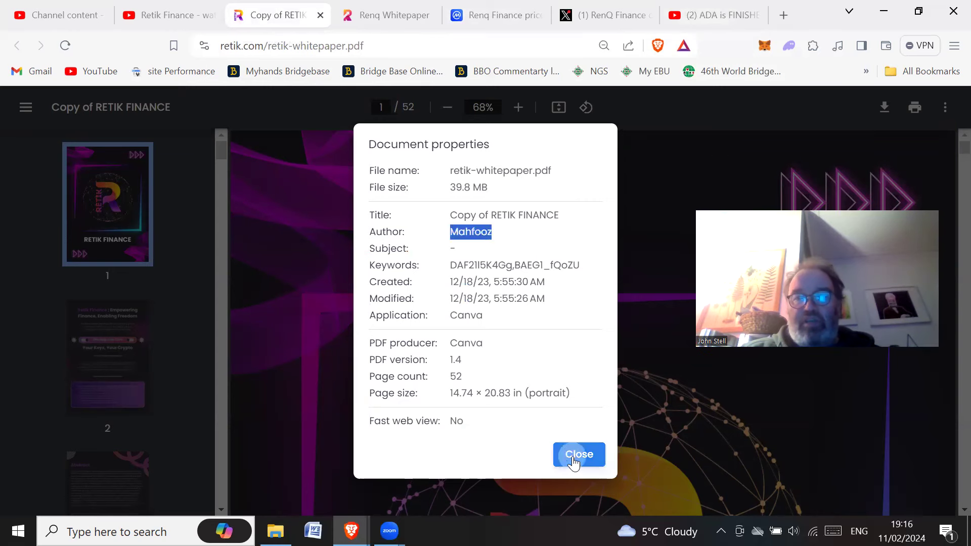
pyautogui.click(577, 455)
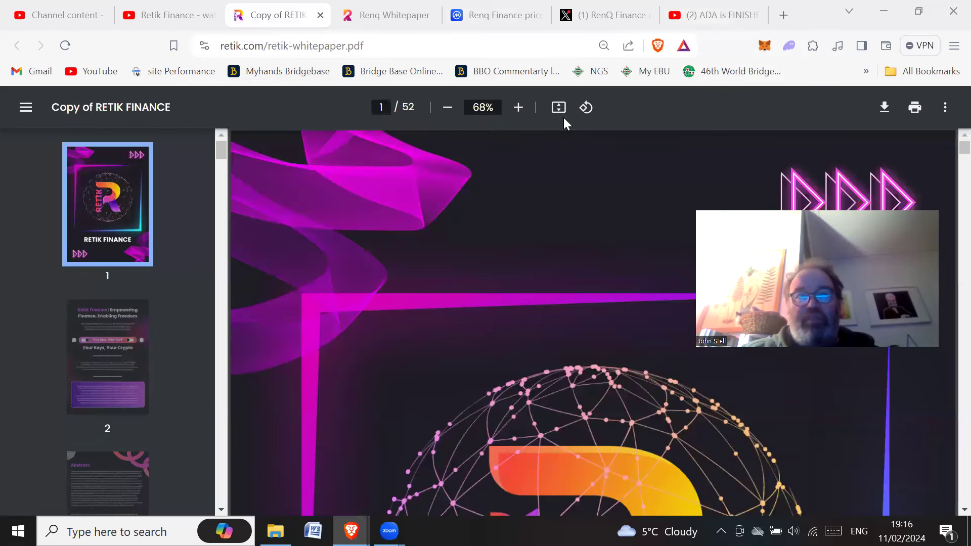
pyautogui.click(944, 110)
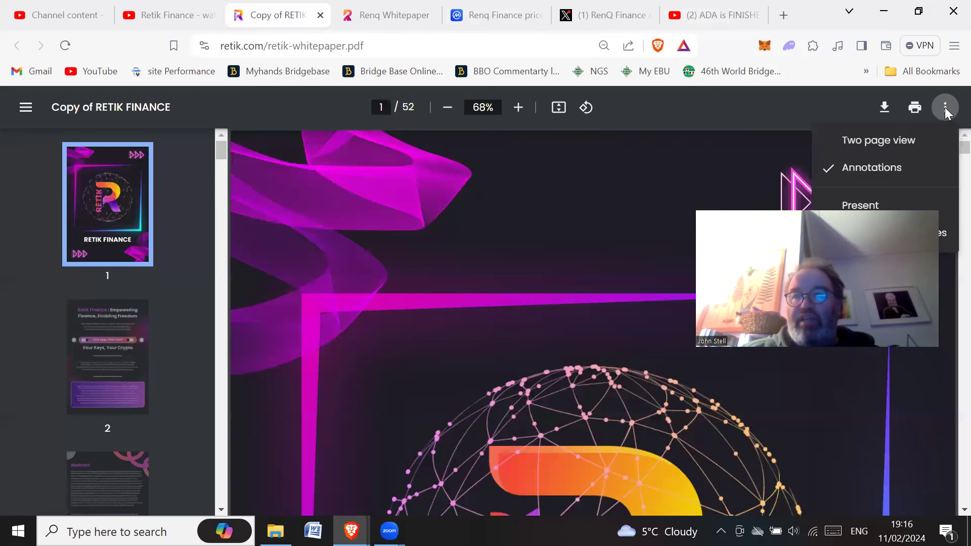
pyautogui.rightClick(938, 107)
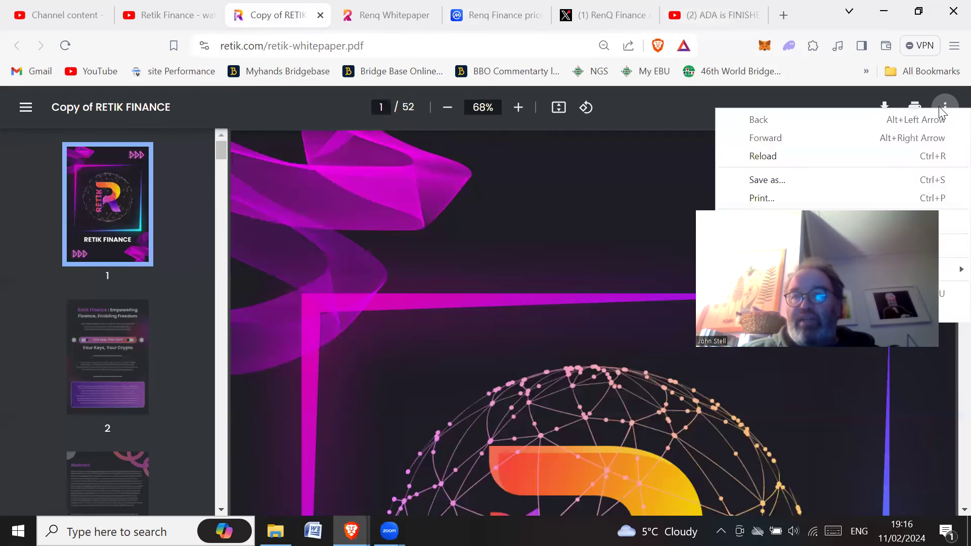
pyautogui.click(946, 113)
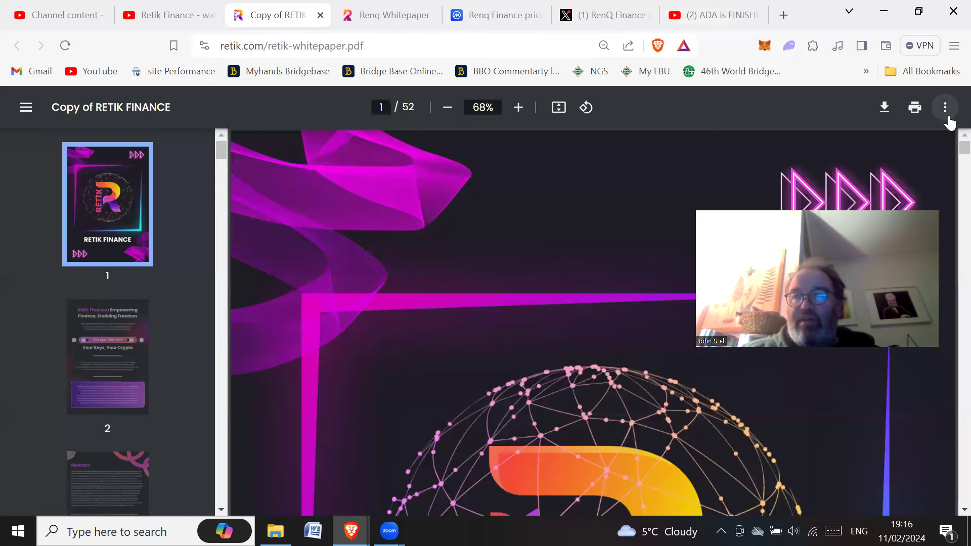
pyautogui.rightClick(946, 116)
pyautogui.click(945, 114)
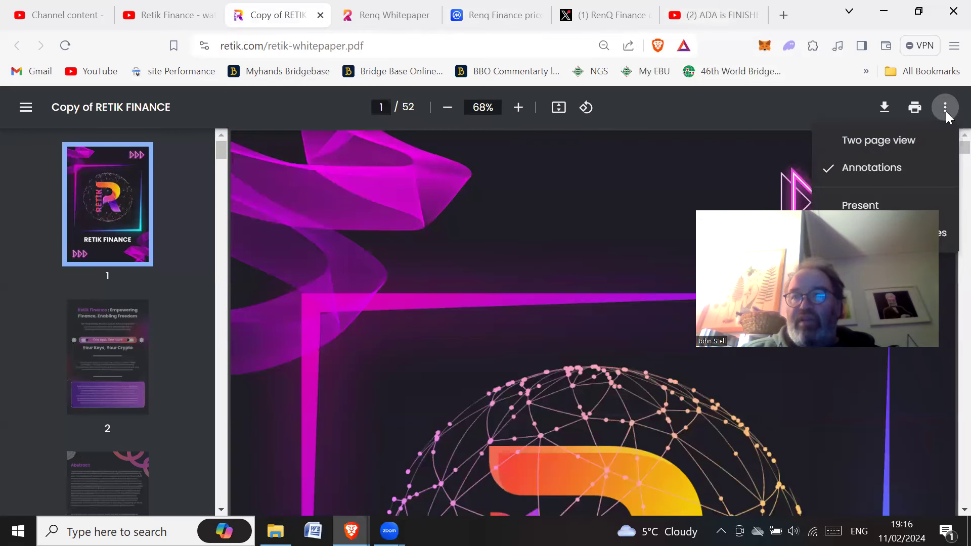
pyautogui.click(693, 163)
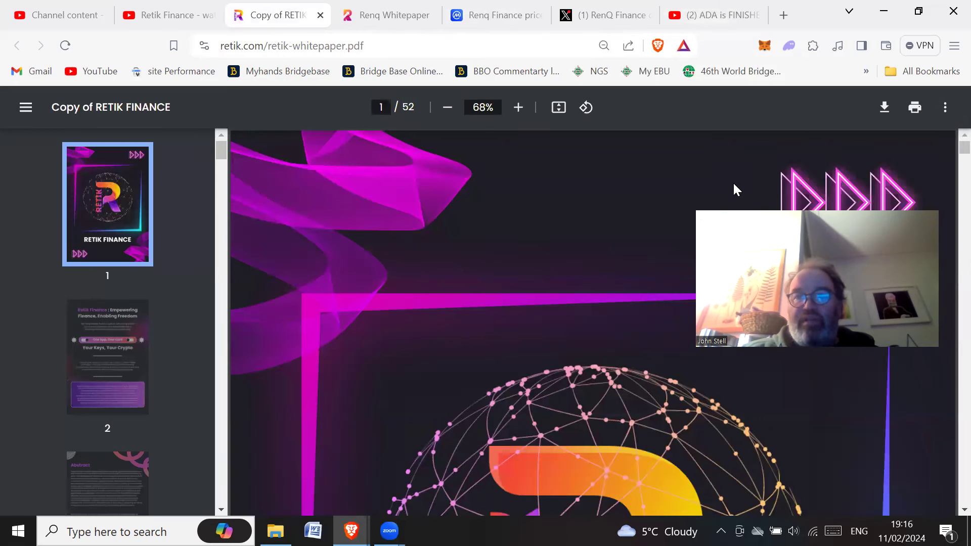
# Reopen the Retik whitepaper's document properties, highlight author Mahfooz, and move to the Renq whitepaper.
pyautogui.click(945, 110)
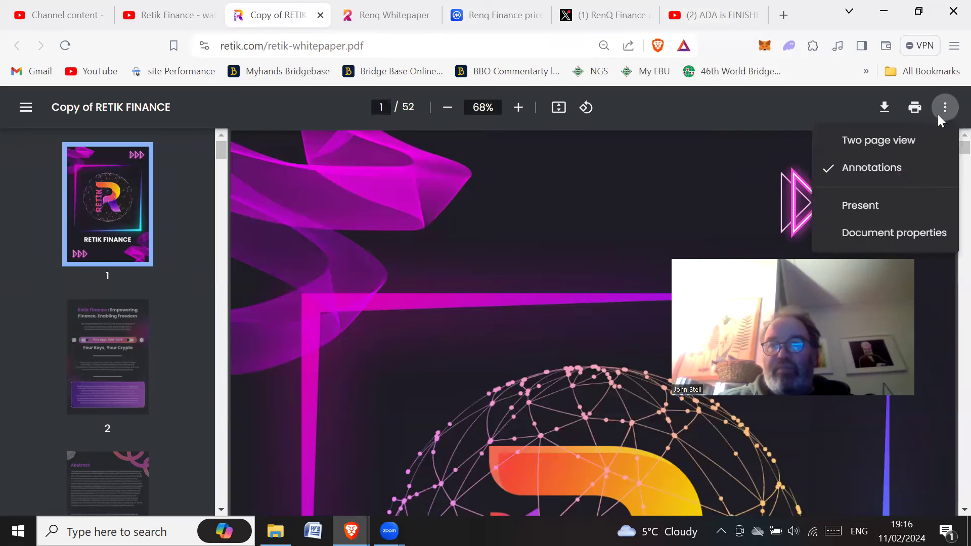
pyautogui.click(908, 234)
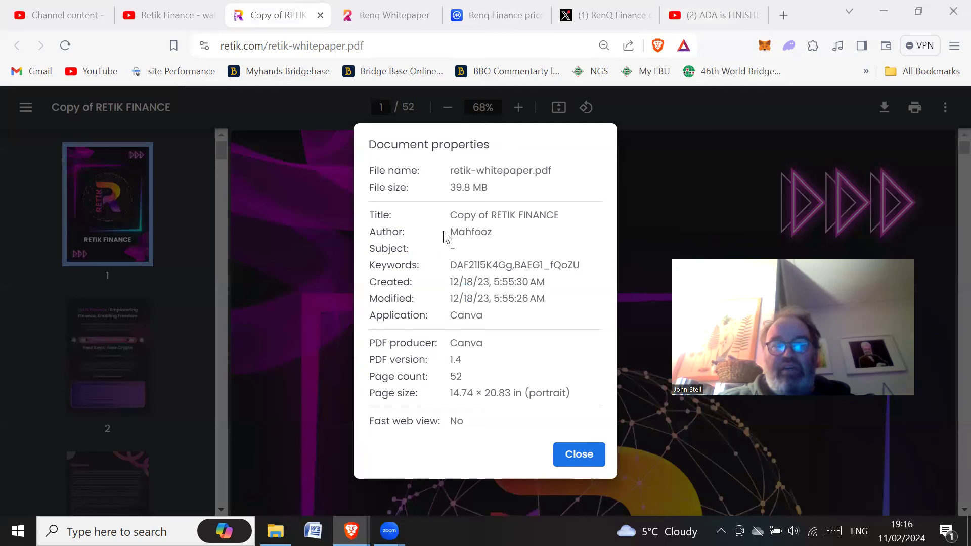
pyautogui.moveTo(492, 235); pyautogui.dragTo(449, 232)
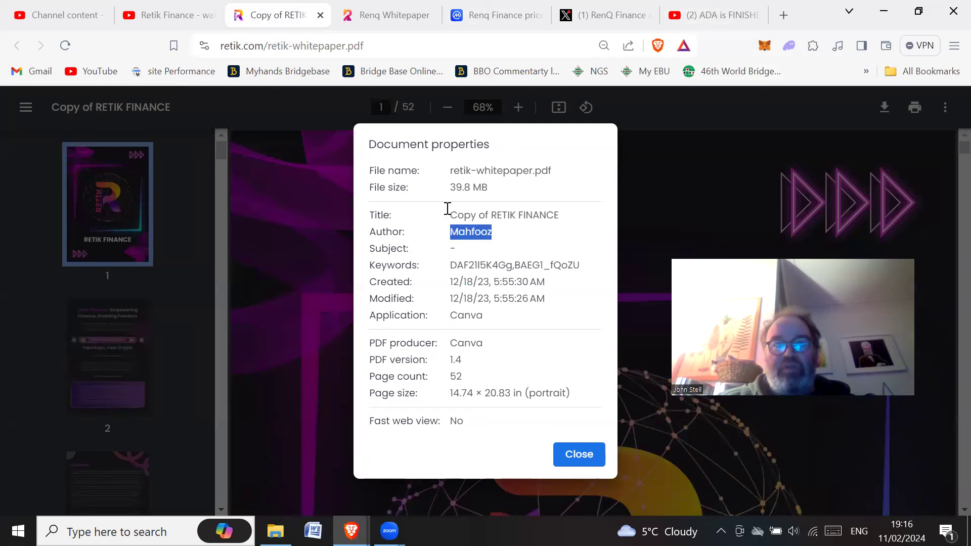
pyautogui.hotkey('ctrl', 'Tab')
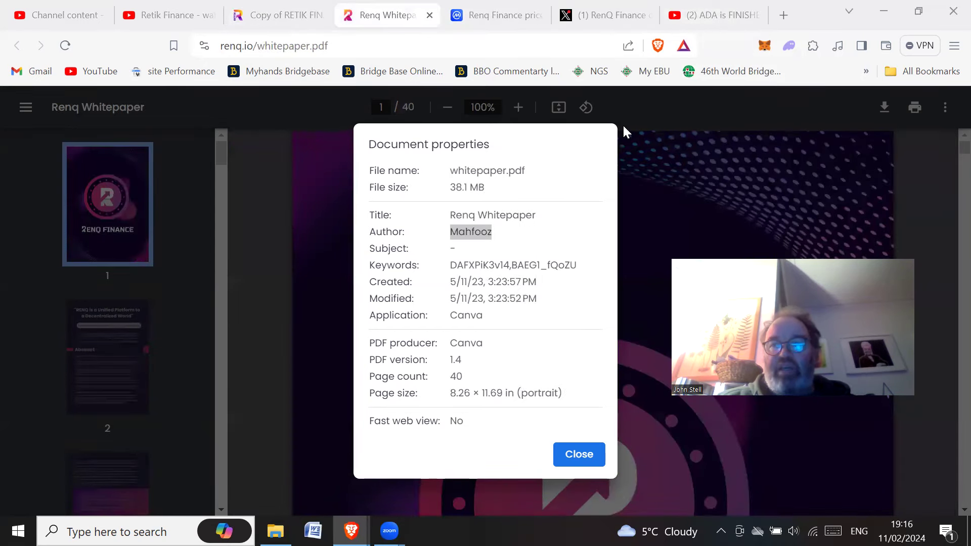
# Reopen the Renq whitepaper's document properties, highlight author Mahfooz, then return to RenQ's price page.
pyautogui.click(579, 453)
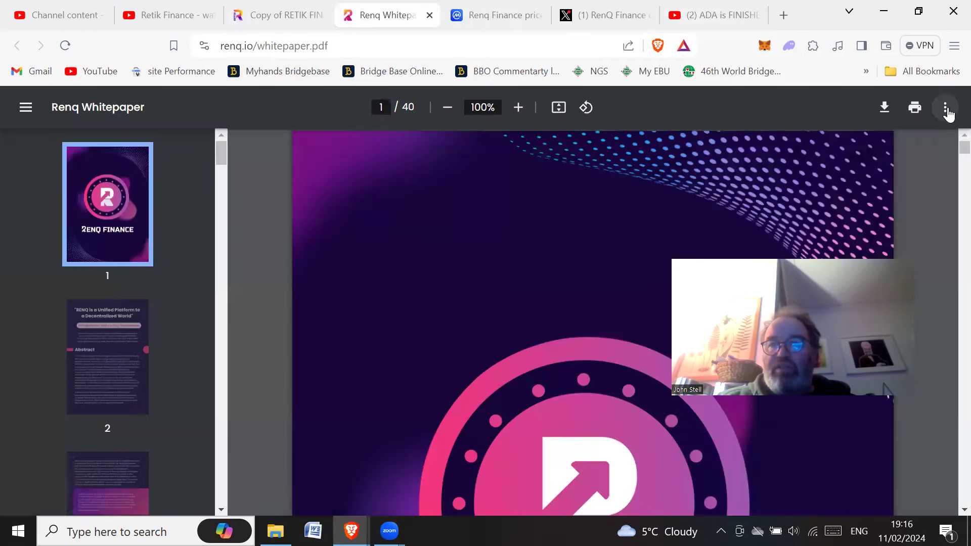
pyautogui.click(945, 108)
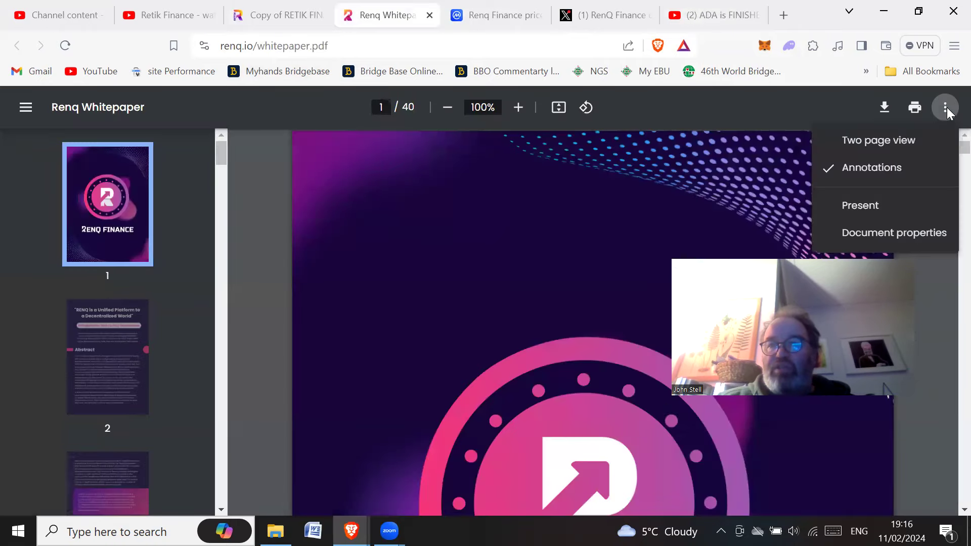
pyautogui.click(894, 231)
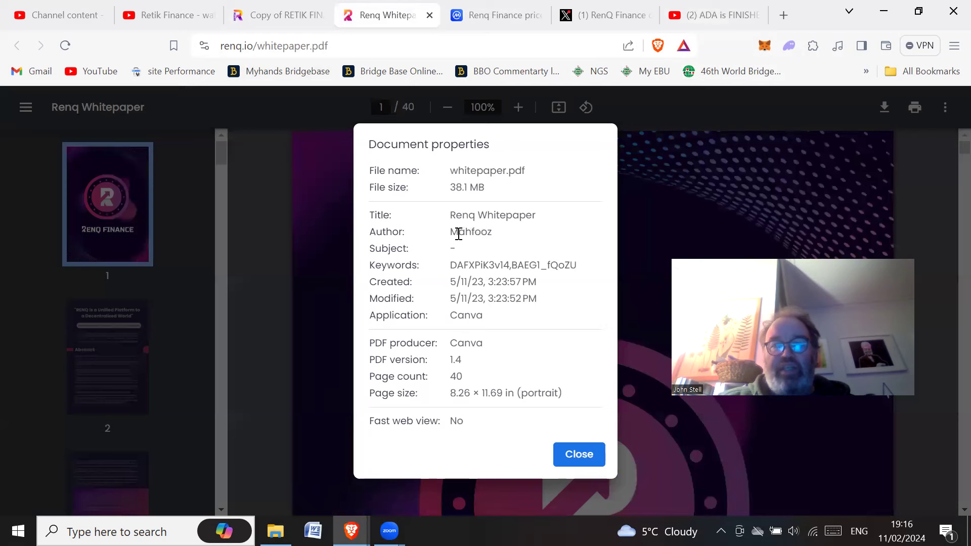
pyautogui.moveTo(452, 234); pyautogui.dragTo(492, 233)
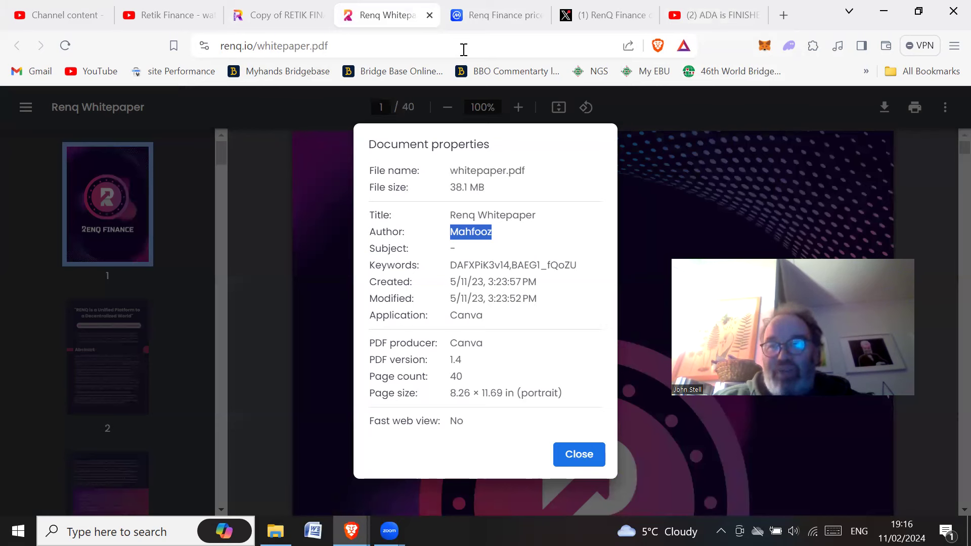
pyautogui.click(492, 19)
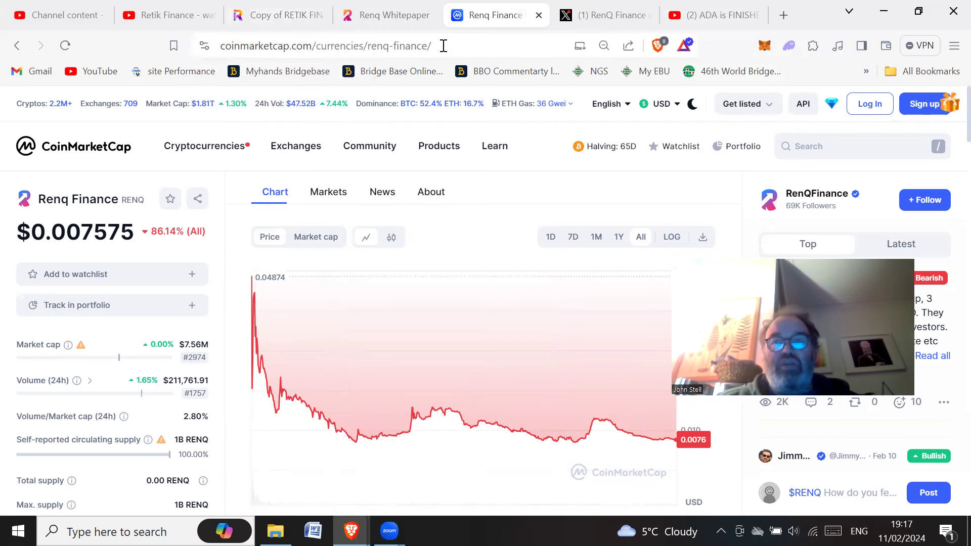
# Switch to the RenQ Finance post on X, where replies call it a scam.
pyautogui.click(603, 15)
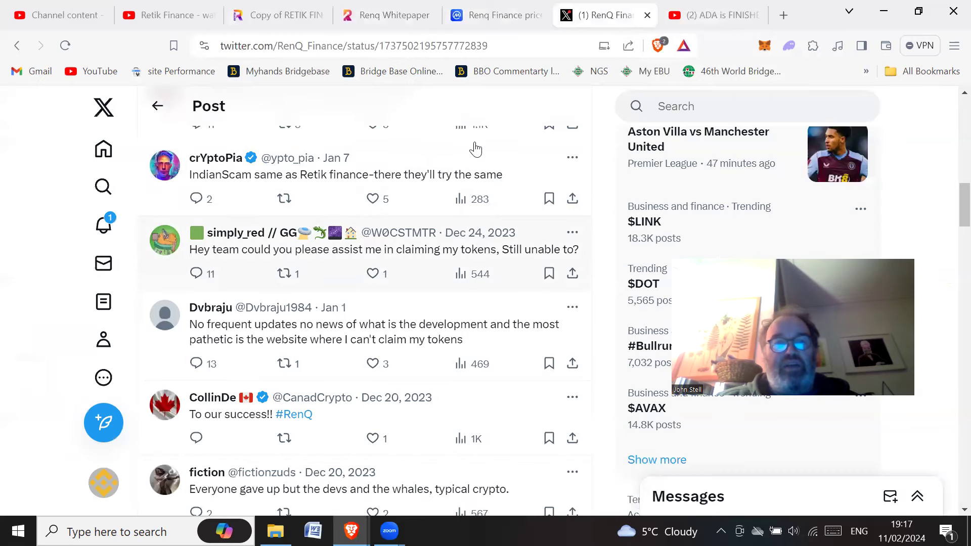
pyautogui.scroll(1, 380, 183)
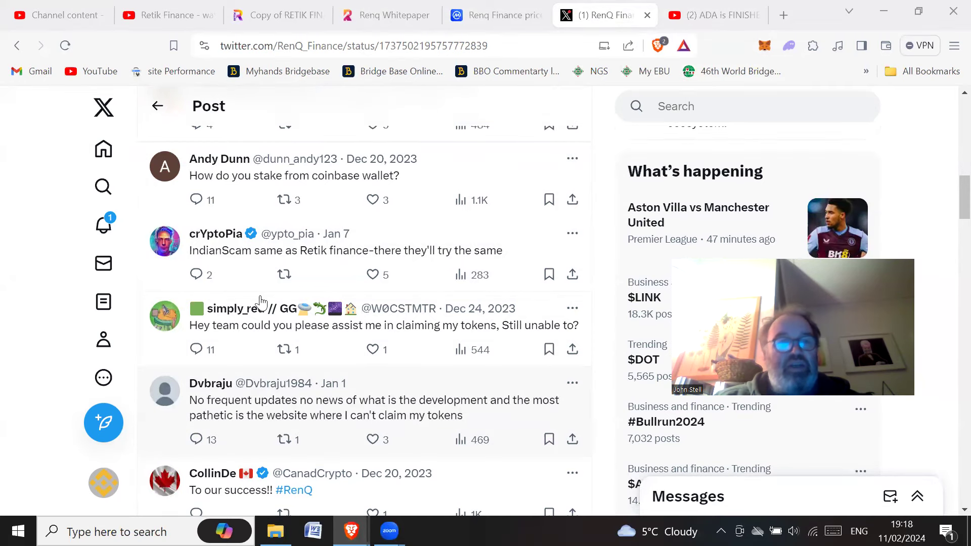
pyautogui.scroll(1, 266, 227)
pyautogui.scroll(1, 253, 244)
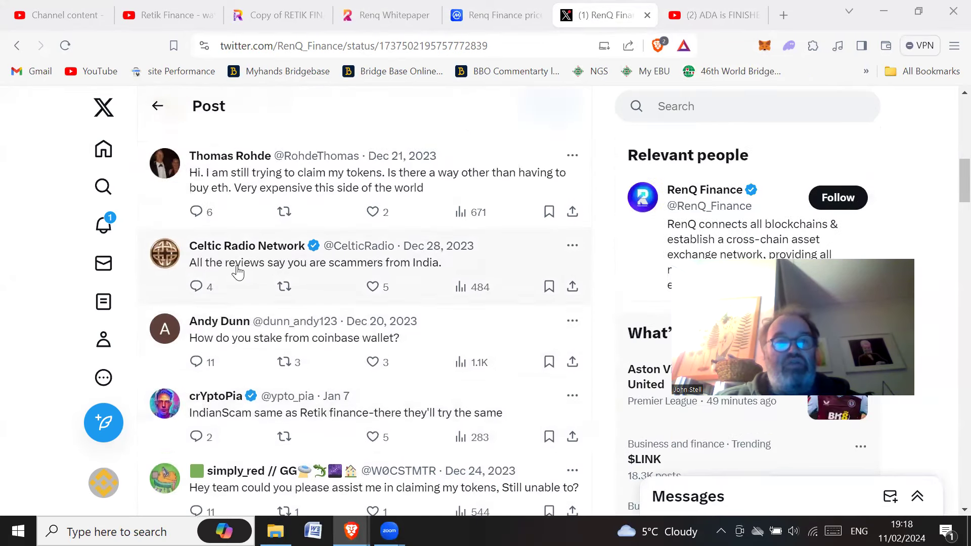
pyautogui.scroll(2, 253, 410)
pyautogui.scroll(-2, 297, 296)
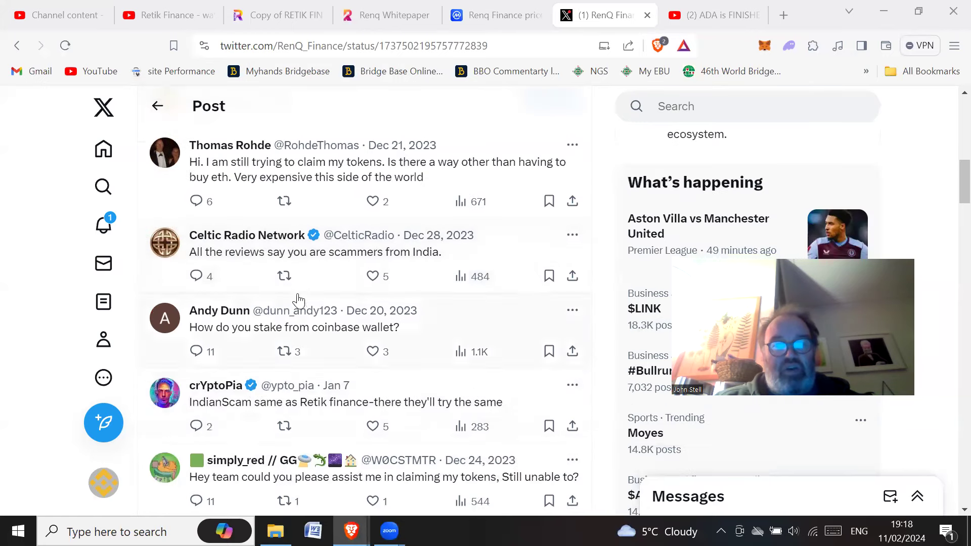
pyautogui.scroll(-1, 296, 295)
pyautogui.scroll(-1, 297, 294)
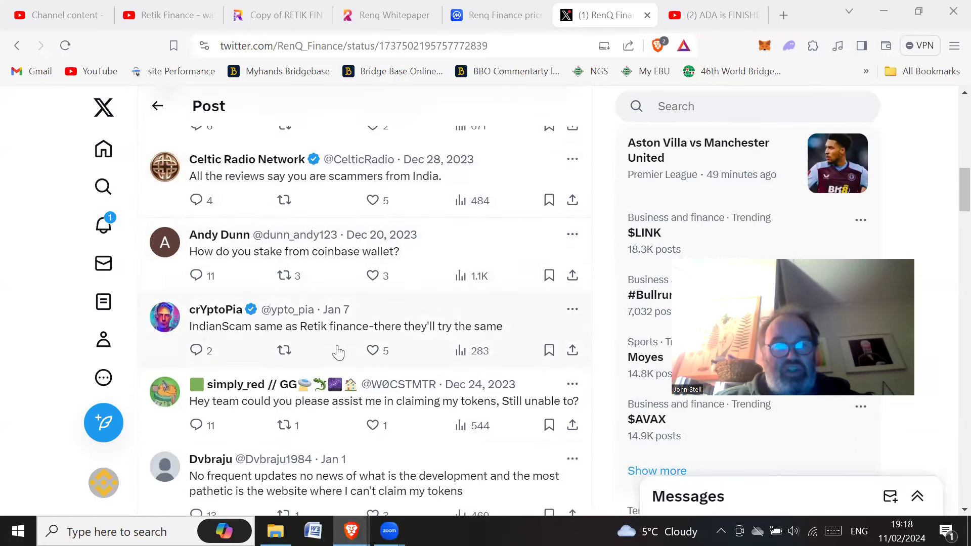
pyautogui.scroll(-2, 336, 347)
pyautogui.scroll(-1, 336, 351)
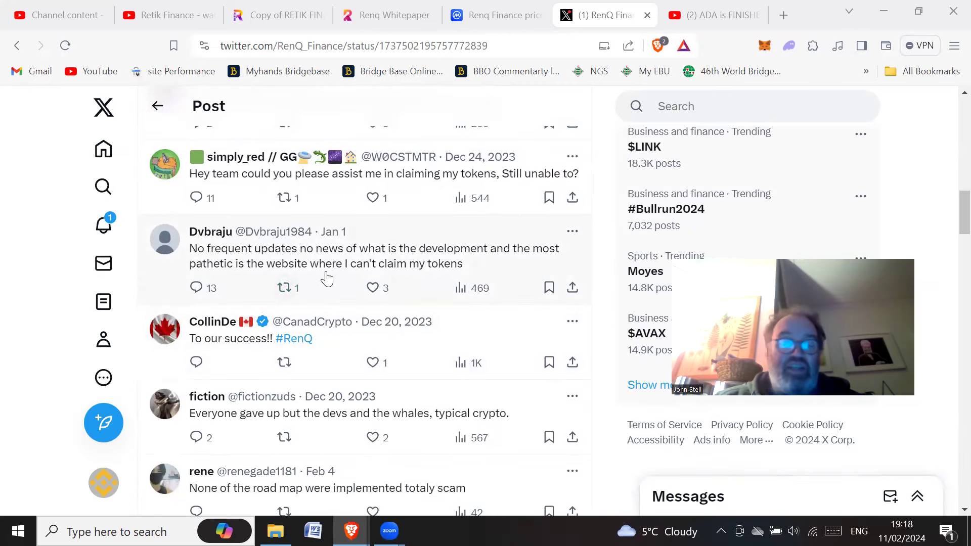
pyautogui.scroll(-1, 327, 278)
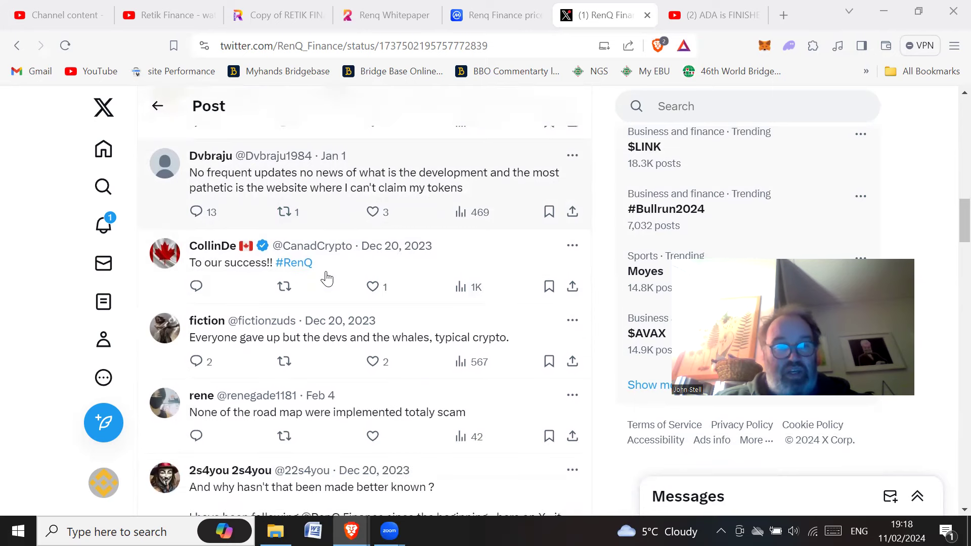
pyautogui.scroll(-2, 304, 269)
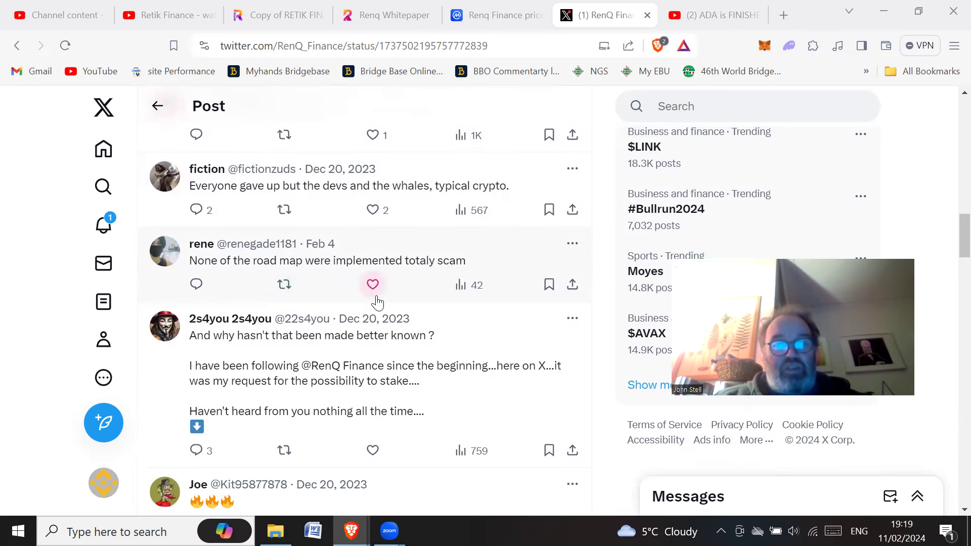
pyautogui.scroll(-3, 377, 302)
pyautogui.scroll(2, 377, 302)
pyautogui.scroll(-3, 377, 302)
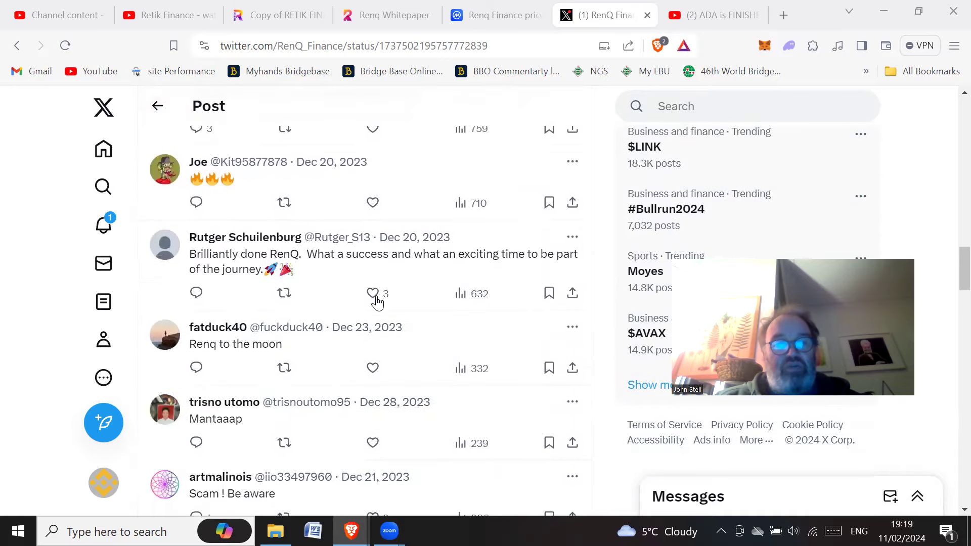
pyautogui.scroll(-3, 377, 302)
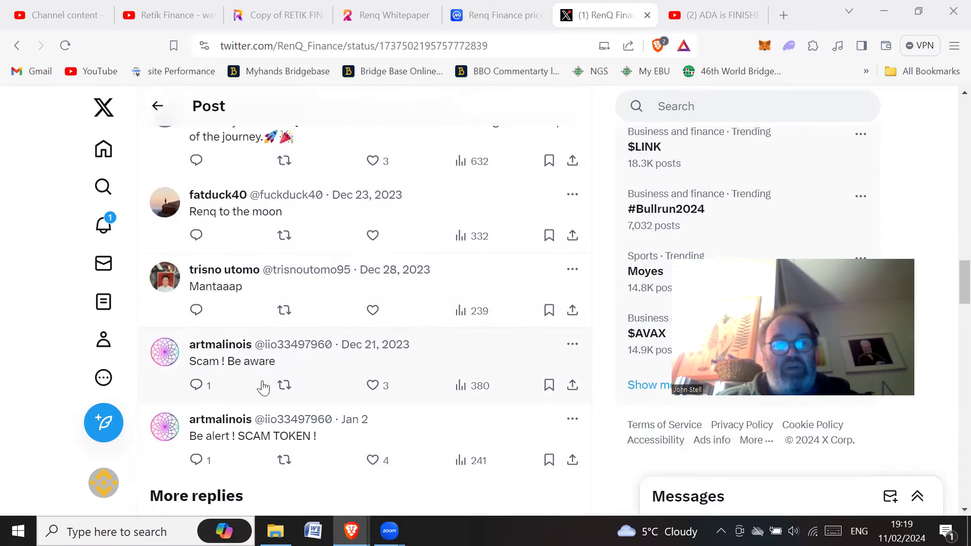
pyautogui.scroll(1, 353, 401)
pyautogui.scroll(2, 341, 372)
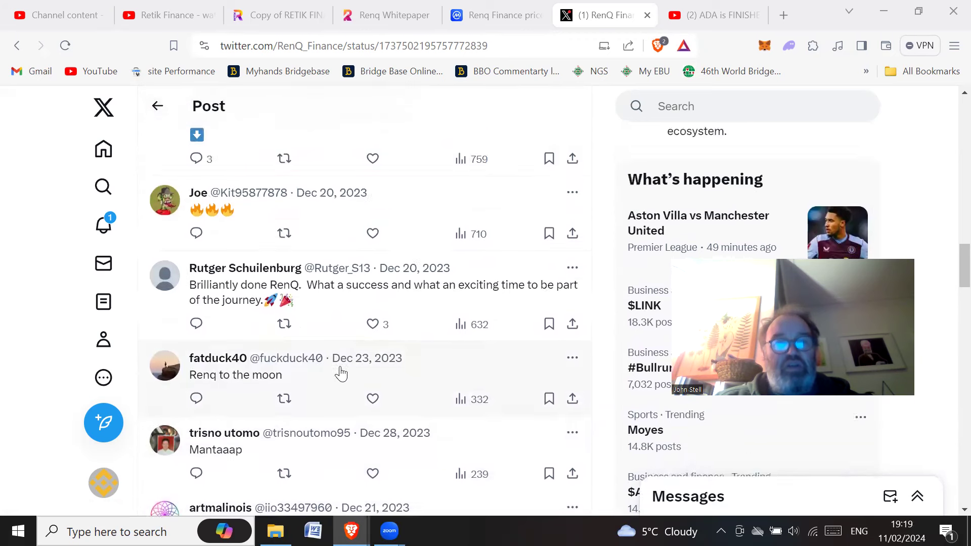
pyautogui.scroll(3, 399, 147)
pyautogui.scroll(3, 408, 84)
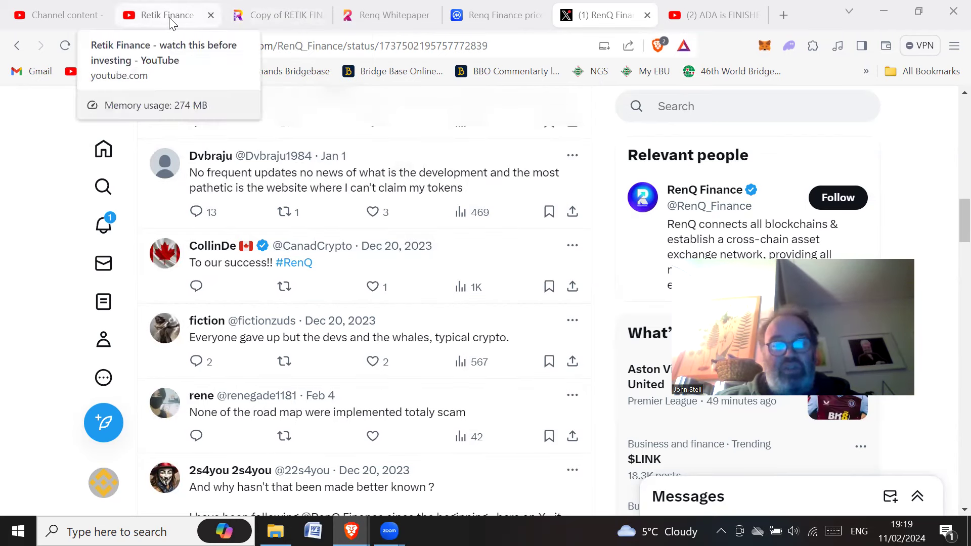
# Show the two 'retik' results in YouTube Studio, then return to the paused ADA video.
pyautogui.click(76, 21)
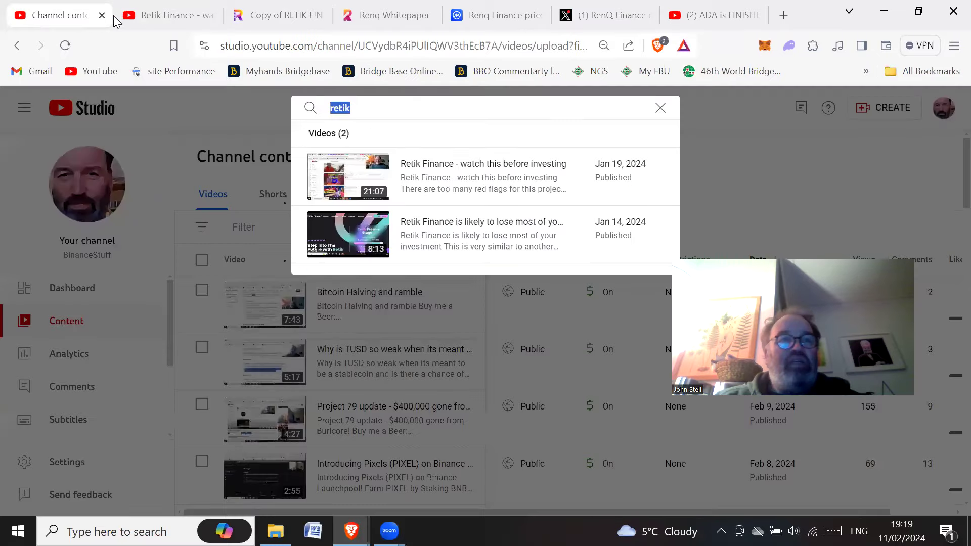
pyautogui.click(720, 19)
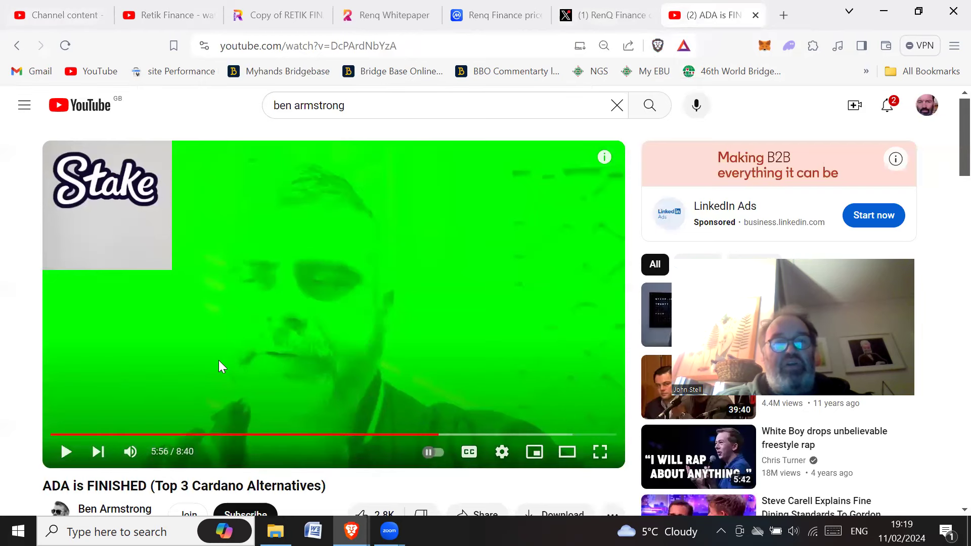
pyautogui.scroll(-1, 299, 373)
pyautogui.scroll(-2, 298, 373)
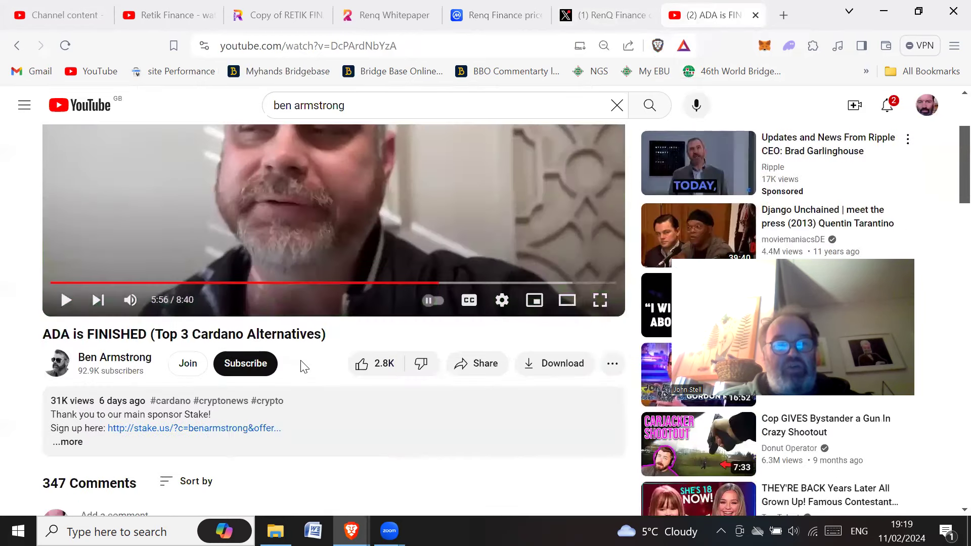
pyautogui.scroll(3, 298, 372)
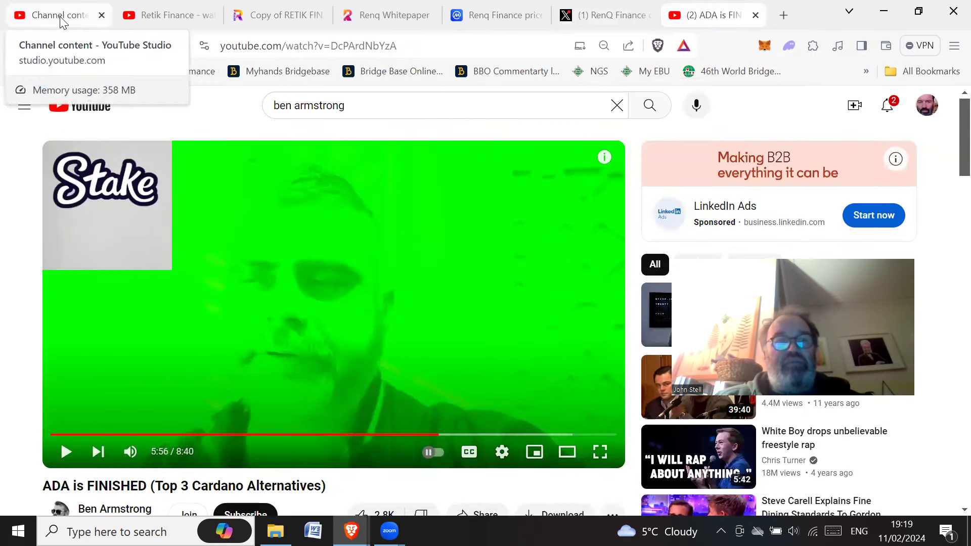
# Go back to Channel content and open 'Retik Finance - watch this before investing'.
pyautogui.click(61, 19)
pyautogui.click(165, 22)
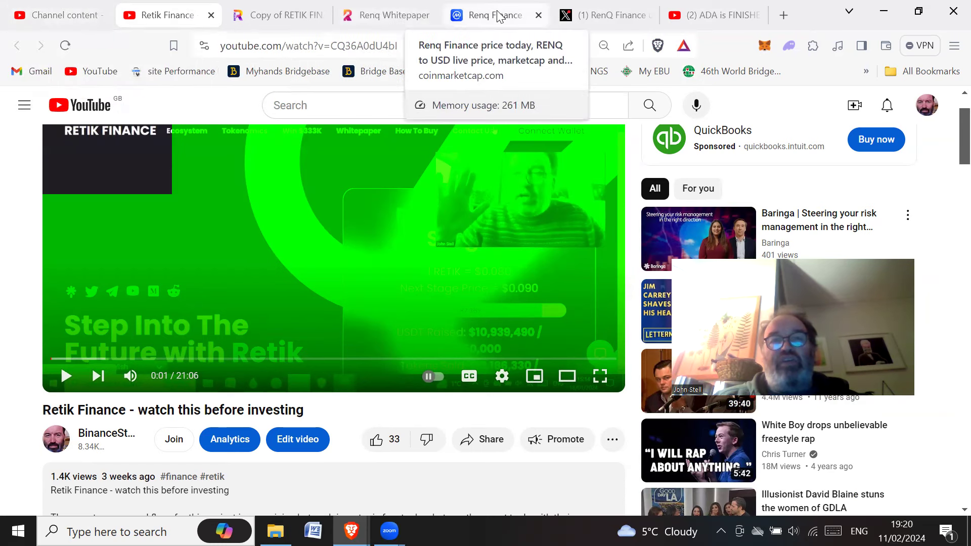
# Switch to the Retik Finance whitepaper, whose properties list author Mahfooz, created 12/18/23 with Canva.
pyautogui.click(286, 19)
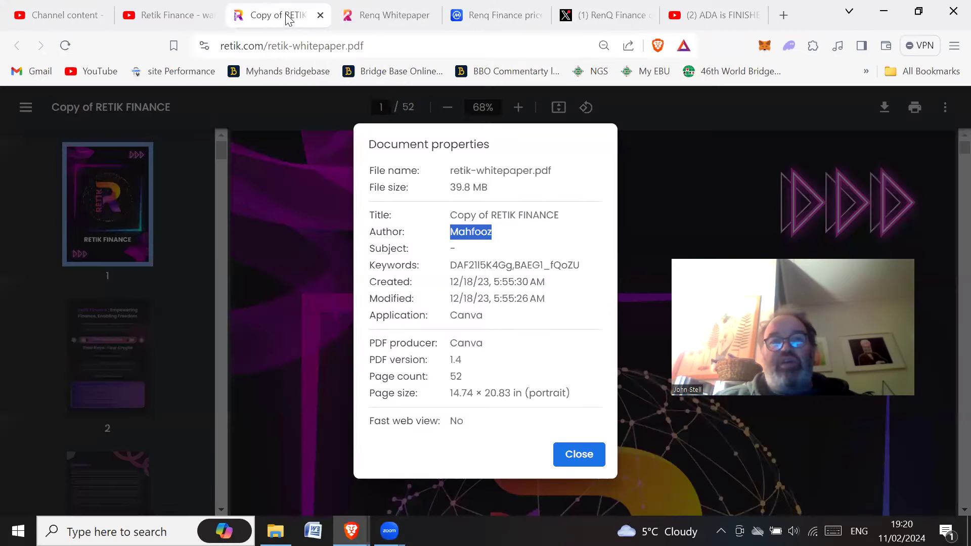